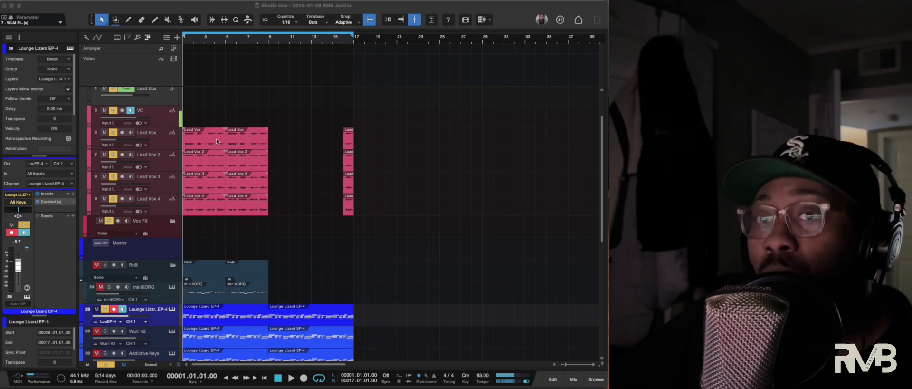
# Reactivate the project's previous solos, start playback from the beginning, and solo the VO track as well.
pyautogui.scroll(2, 305, 163)
pyautogui.scroll(-9, 280, 171)
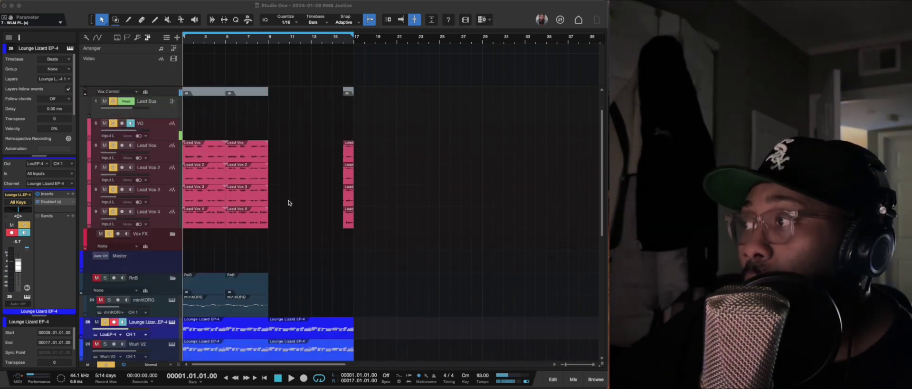
pyautogui.scroll(9, 268, 187)
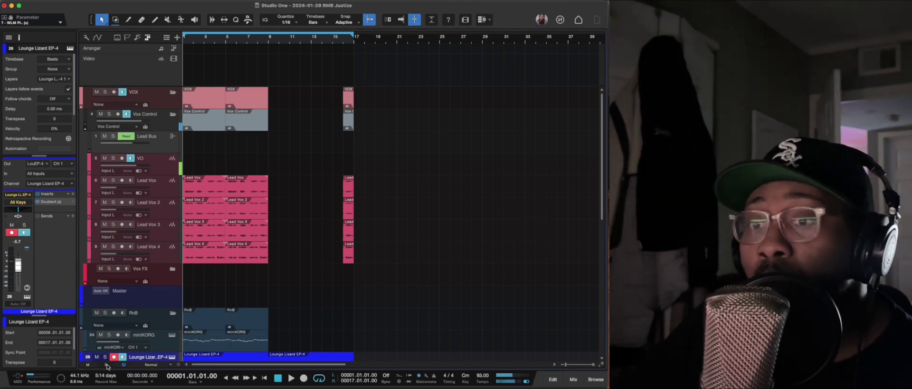
pyautogui.click(108, 364)
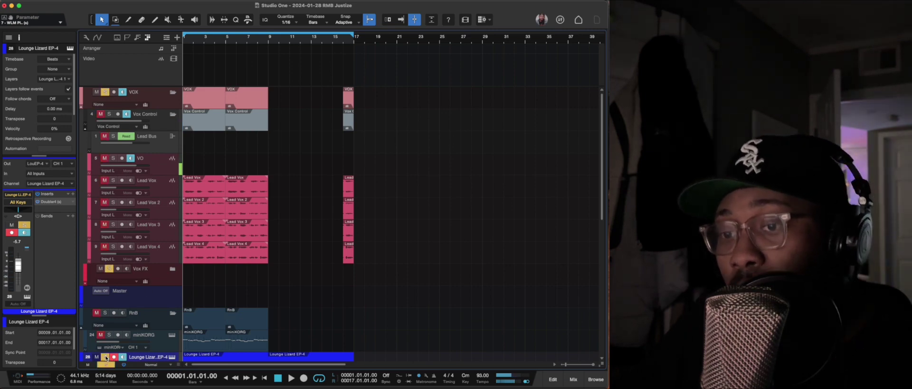
pyautogui.press('space')
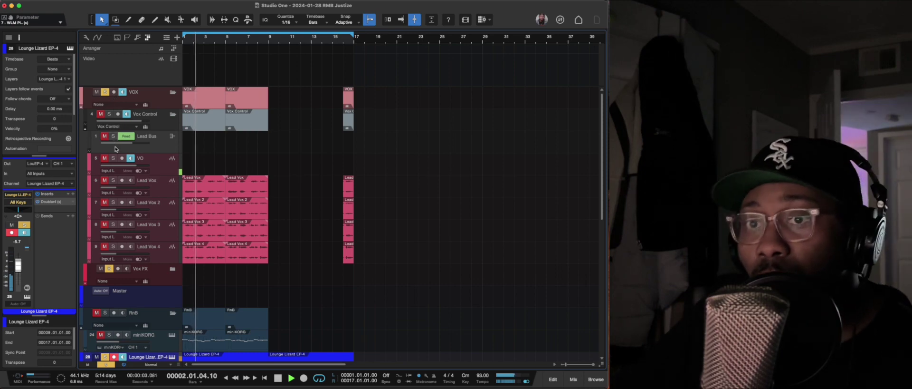
pyautogui.click(113, 157)
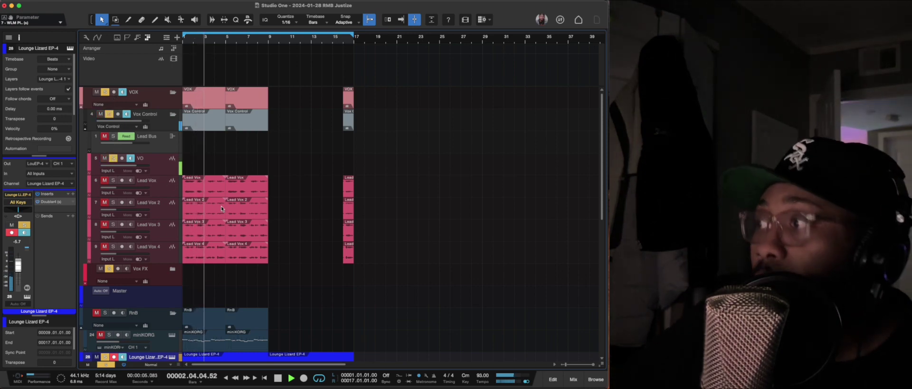
# Solo the Wurli V2 track and the two Addictive Keys tracks below Lounge Lizard EP-4 one after another during playback.
pyautogui.scroll(-2, 287, 265)
pyautogui.scroll(-2, 287, 265)
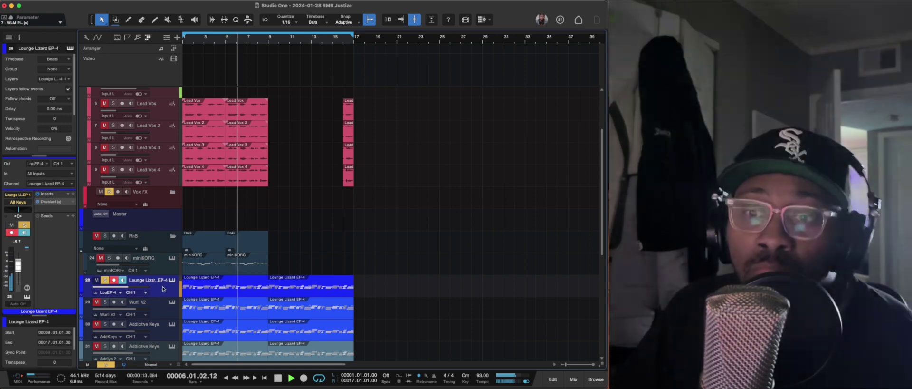
pyautogui.scroll(-4, 285, 266)
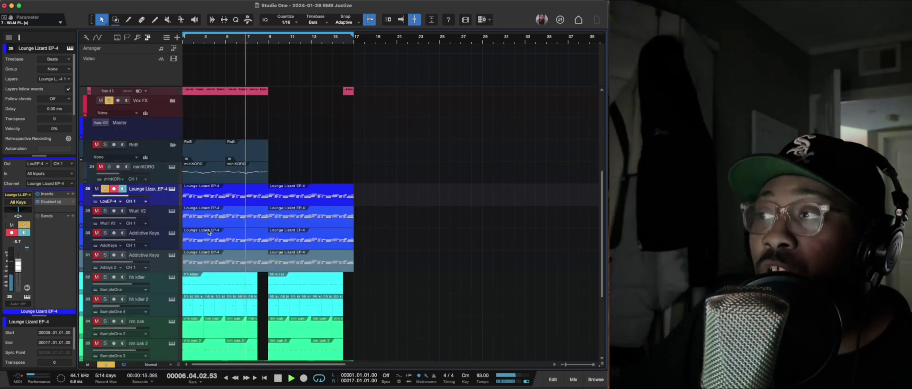
pyautogui.click(105, 211)
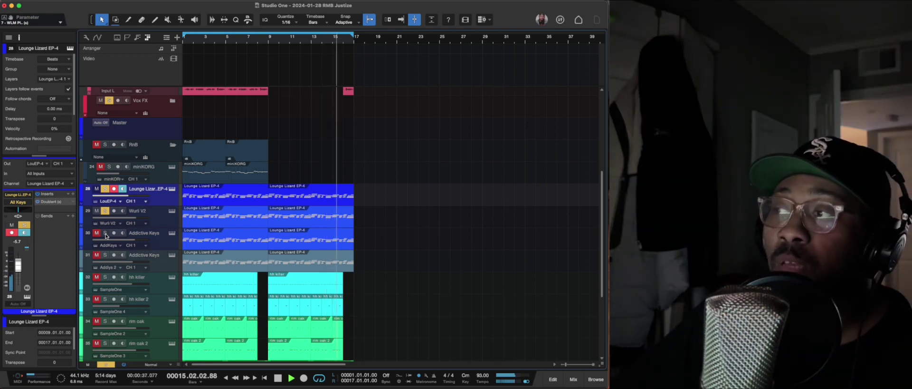
pyautogui.click(105, 233)
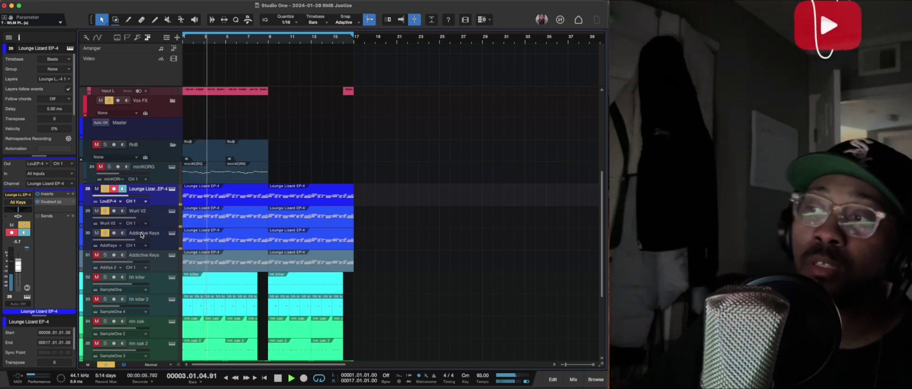
pyautogui.click(105, 255)
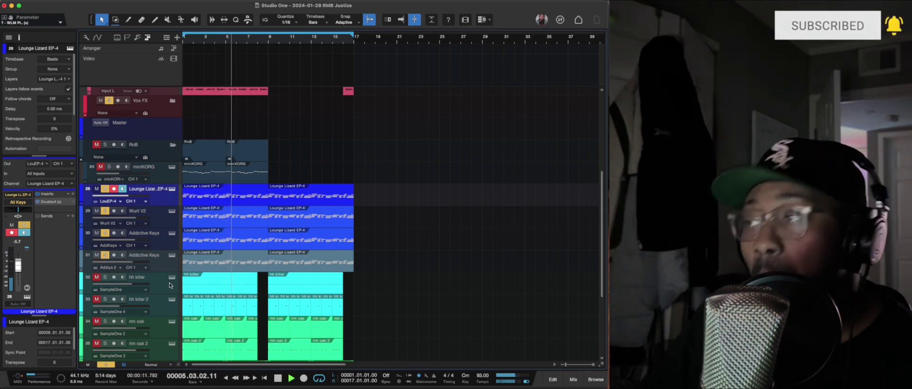
# Add the percussion layers one by one by soloing the hh killer, hh killer 2, rim oak and rim oak 2 tracks.
pyautogui.scroll(-1, 152, 292)
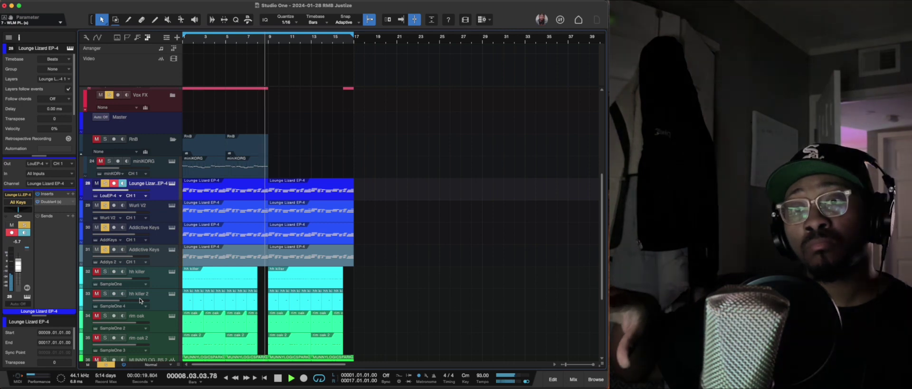
pyautogui.click(106, 272)
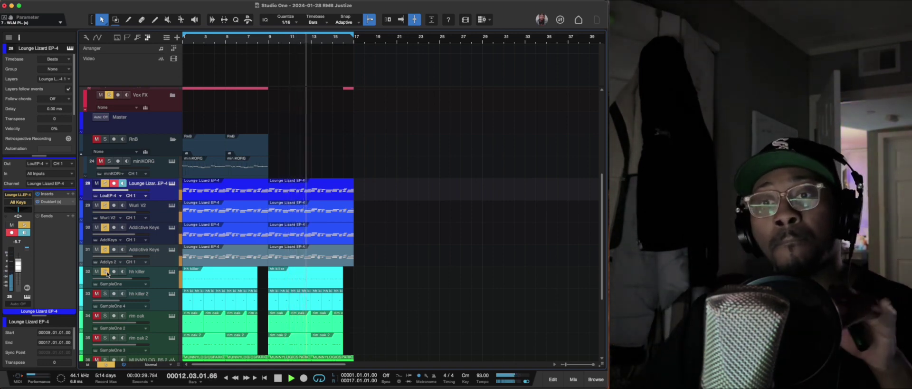
pyautogui.click(96, 293)
pyautogui.click(104, 293)
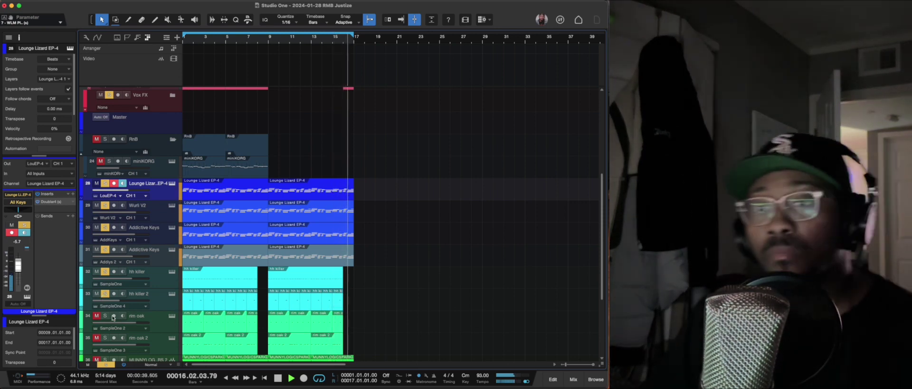
pyautogui.click(106, 316)
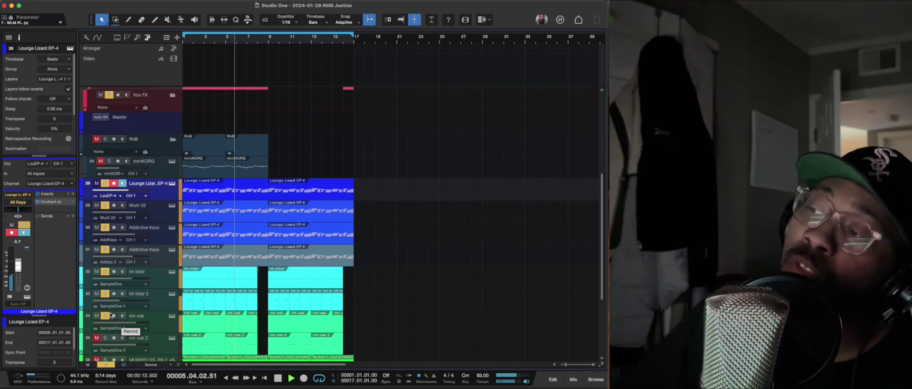
pyautogui.scroll(-1, 219, 321)
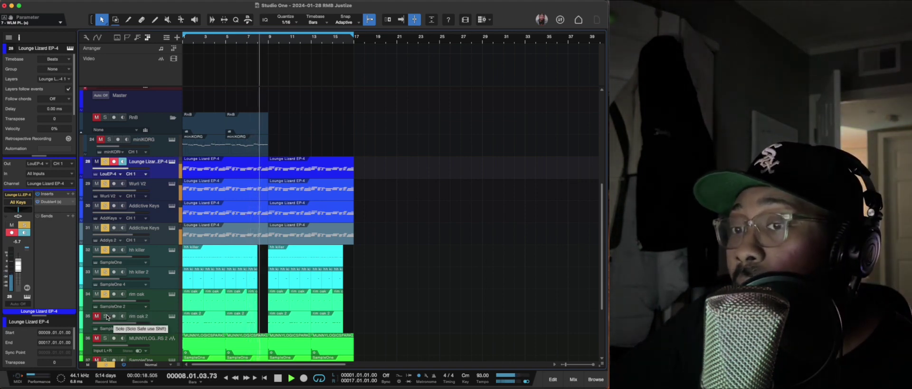
pyautogui.click(106, 316)
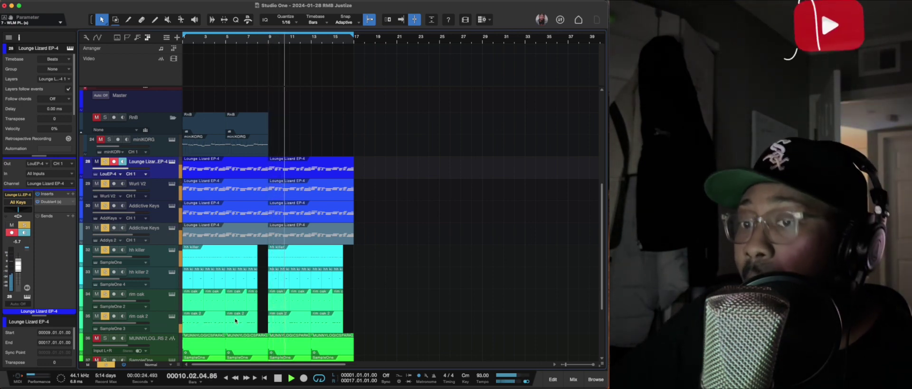
# Solo the MUNNYLOG audio track and the SampleOne bass track below the percussion.
pyautogui.scroll(-1, 235, 318)
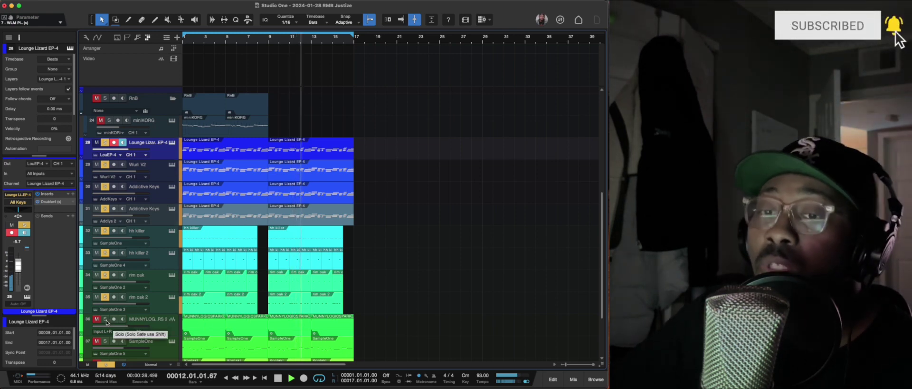
pyautogui.click(106, 320)
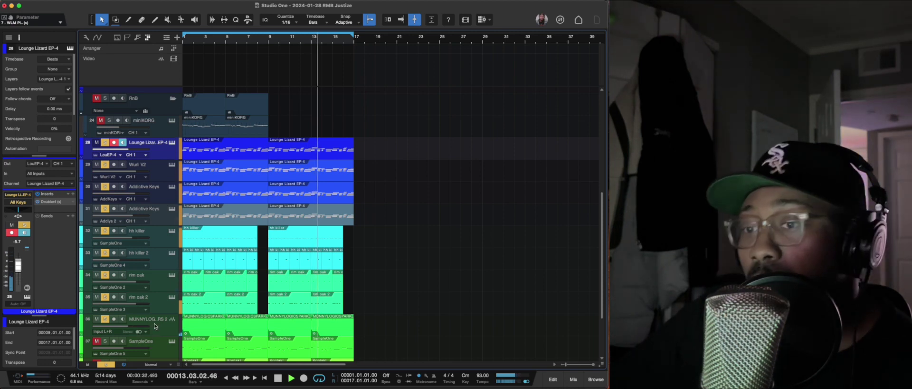
pyautogui.scroll(-3, 155, 326)
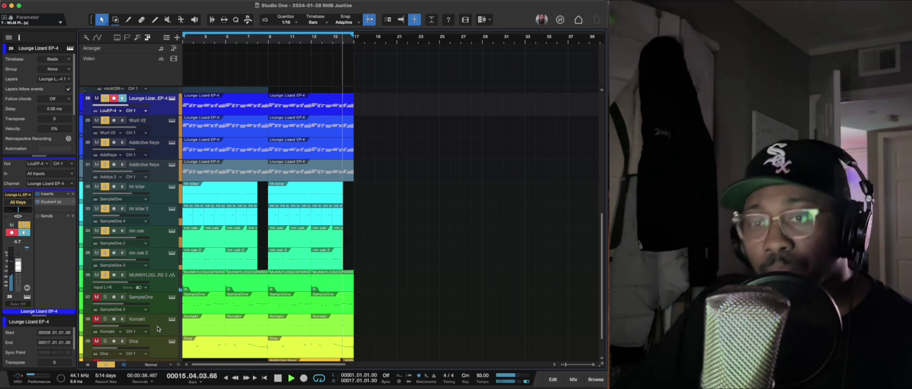
pyautogui.click(105, 296)
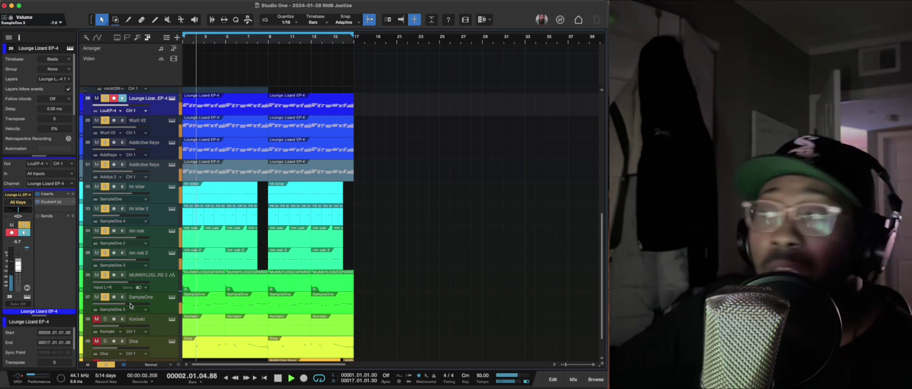
# Examine the sample loaded in the SampleOne track's instrument, close the instrument, and stop playback.
pyautogui.click(170, 297)
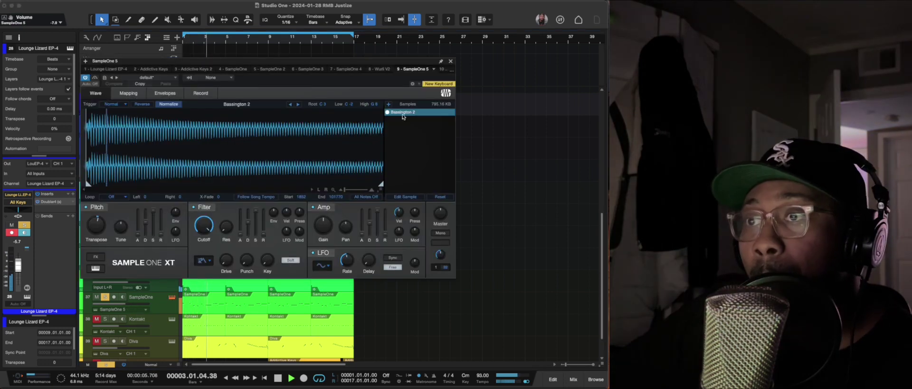
pyautogui.click(452, 64)
pyautogui.scroll(-1, 268, 302)
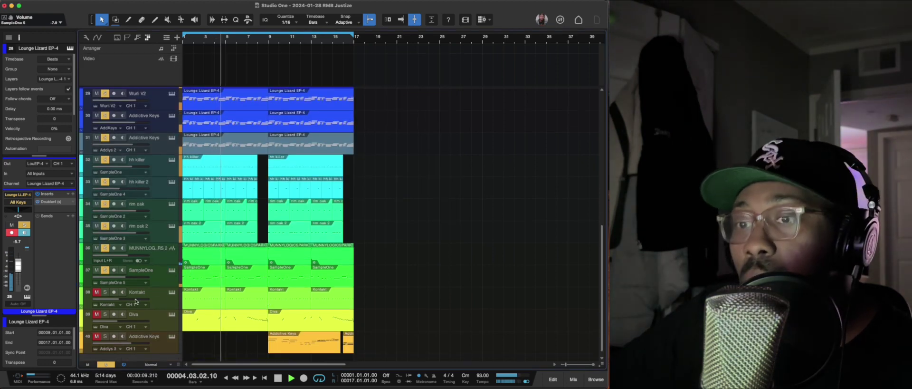
pyautogui.scroll(1, 142, 302)
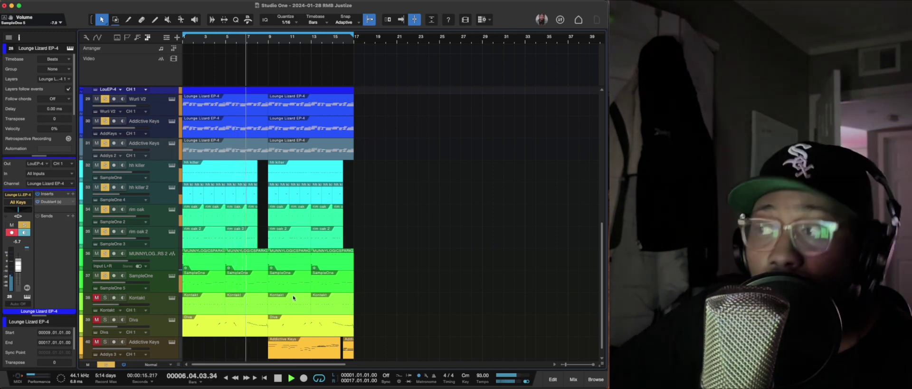
pyautogui.press('space')
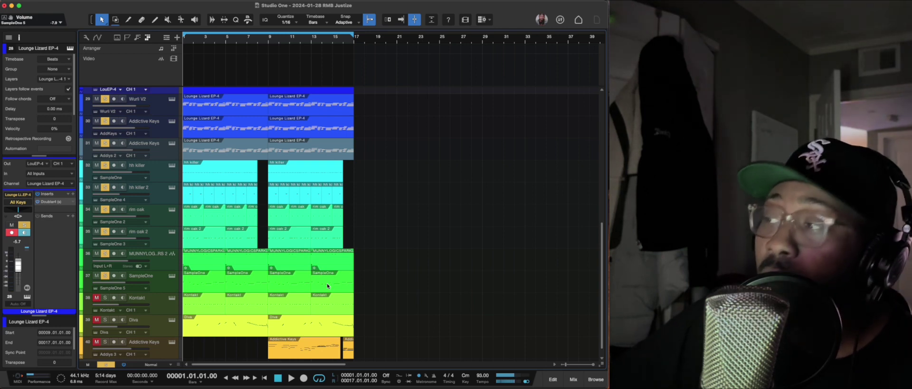
# Solo the Kontakt track and briefly view its instrument.
pyautogui.click(105, 298)
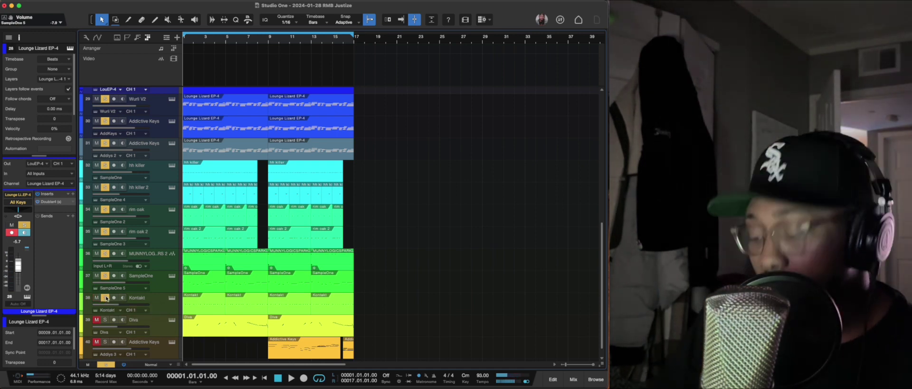
pyautogui.click(173, 298)
pyautogui.click(458, 54)
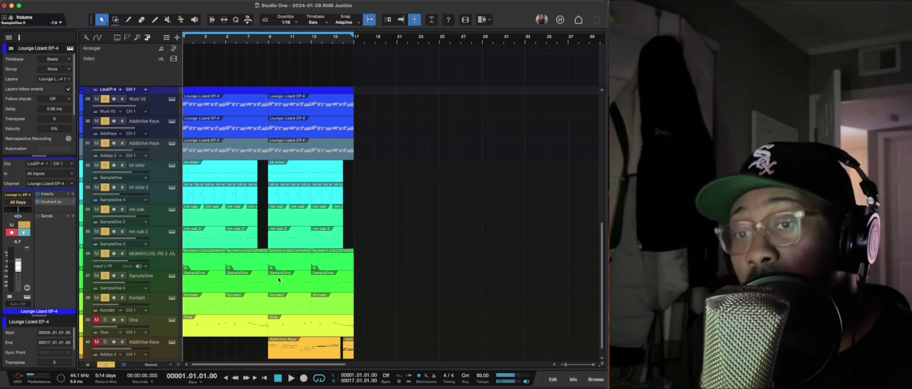
# Play the song from the beginning and lower the Kontakt track's volume to about -15 dB.
pyautogui.press('space')
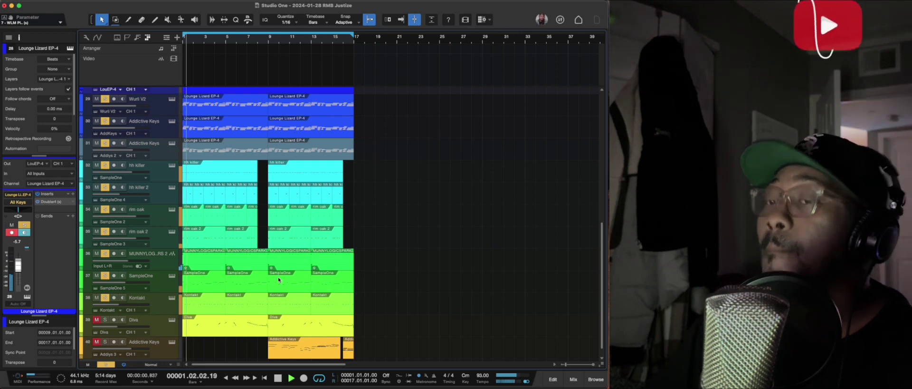
pyautogui.moveTo(137, 304)
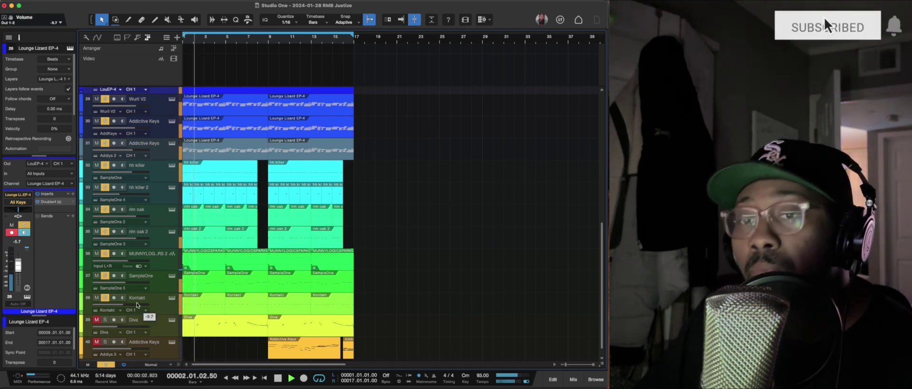
pyautogui.moveTo(137, 304); pyautogui.dragTo(135, 304)
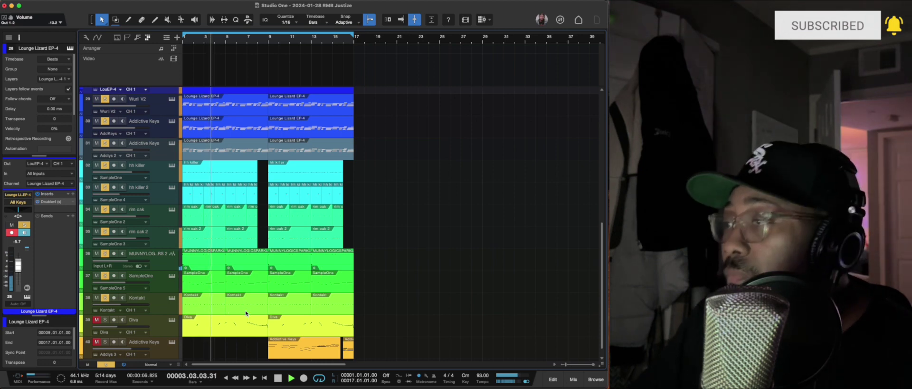
pyautogui.scroll(-1, 245, 313)
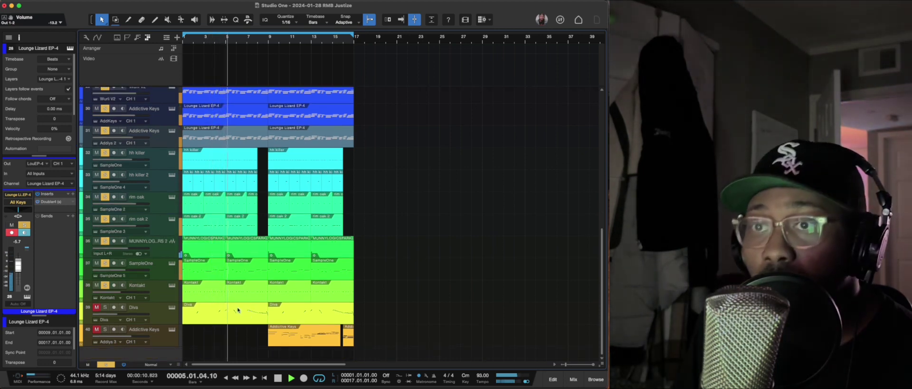
# Select the miniKORG track, open its instrument, and move the window so the whole synth is visible.
pyautogui.scroll(5, 245, 304)
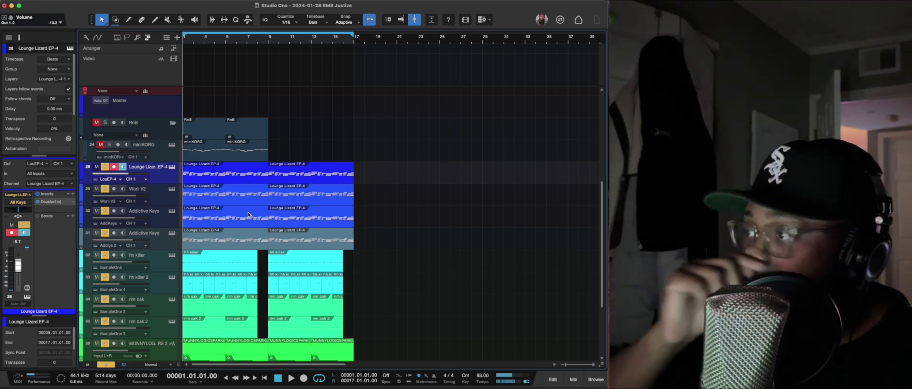
pyautogui.hscroll(3, 248, 215)
pyautogui.click(162, 151)
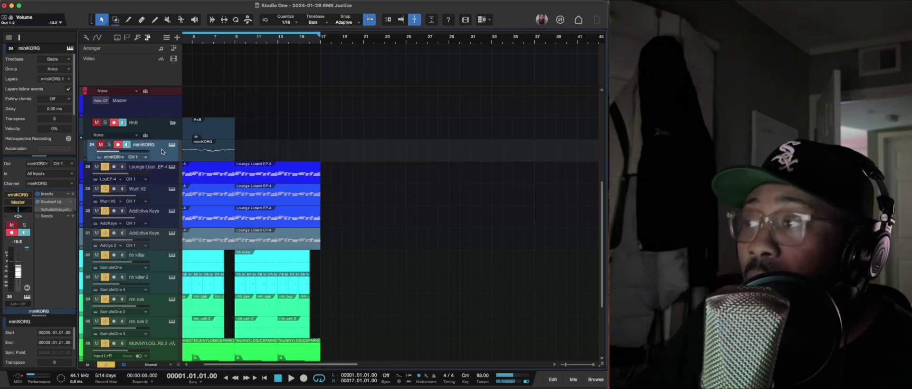
pyautogui.hscroll(-3, 256, 169)
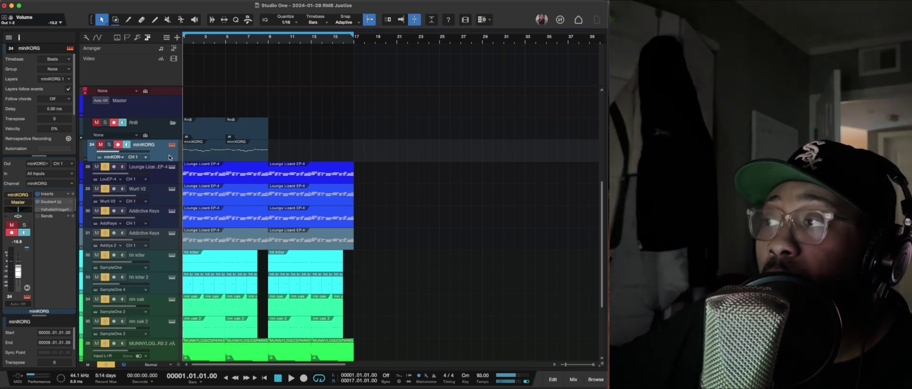
pyautogui.click(172, 145)
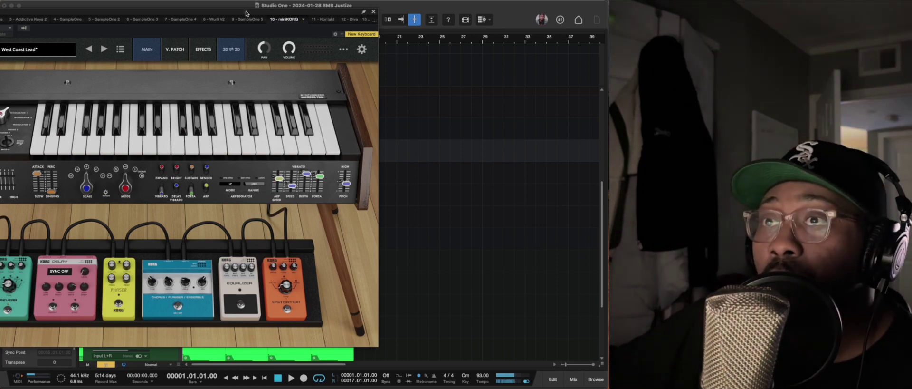
pyautogui.moveTo(245, 13); pyautogui.dragTo(369, 17)
pyautogui.moveTo(446, 182)
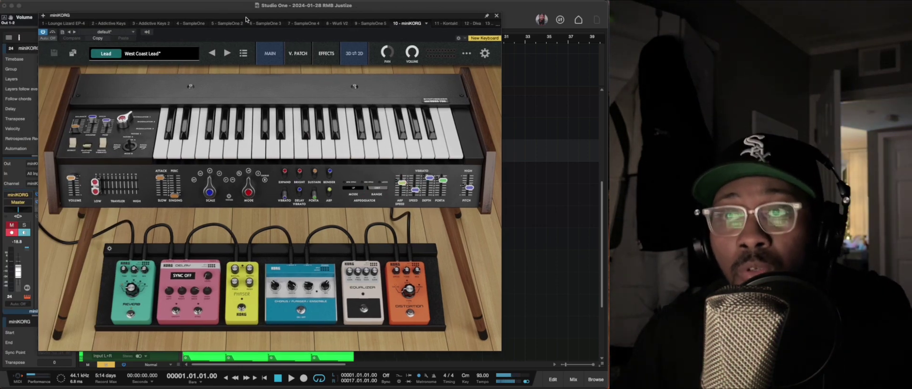
# Solo the miniKORG track, keep its synth in view, and raise the synth's portamento time to about 1.95.
pyautogui.moveTo(142, 15); pyautogui.dragTo(226, 326)
pyautogui.click(110, 145)
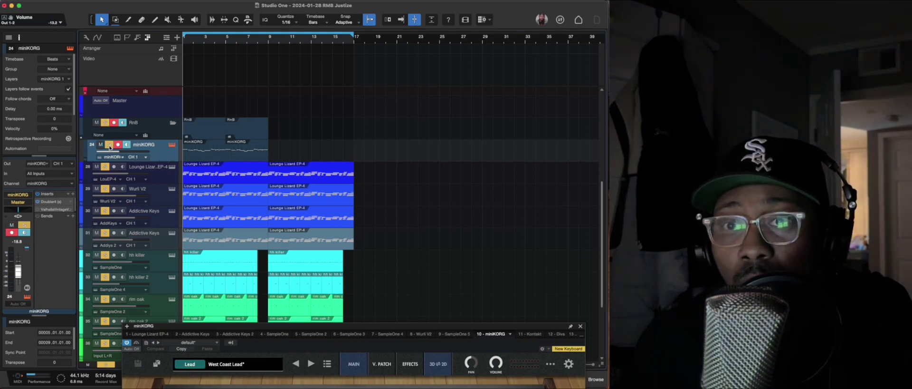
pyautogui.moveTo(380, 326); pyautogui.dragTo(336, 179)
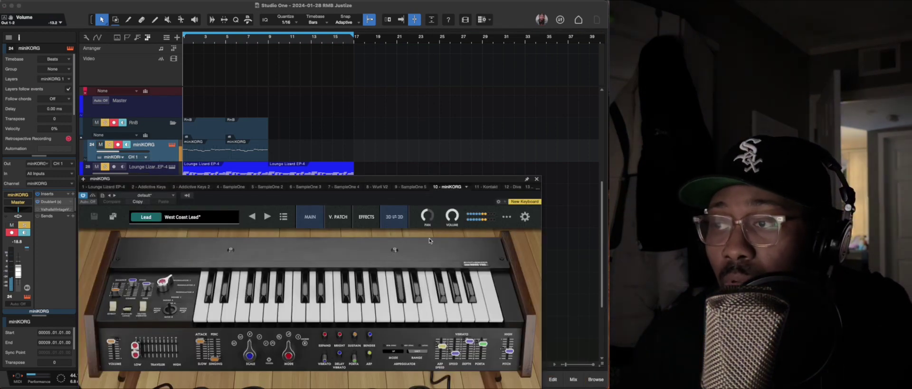
pyautogui.moveTo(485, 347)
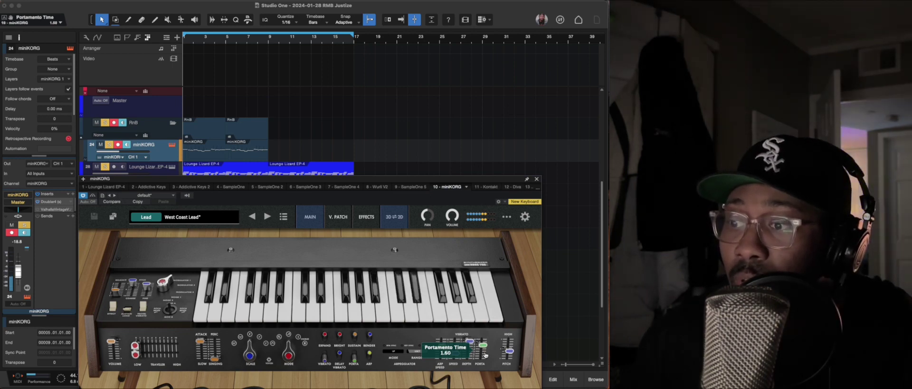
pyautogui.moveTo(482, 376); pyautogui.dragTo(480, 386)
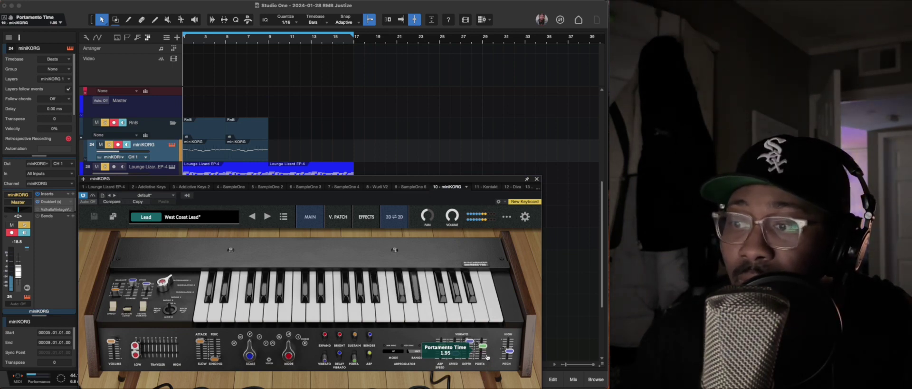
# Close the miniKORG instrument, play the soloed layers from the beginning, and stop playback.
pyautogui.click(538, 187)
pyautogui.click(537, 179)
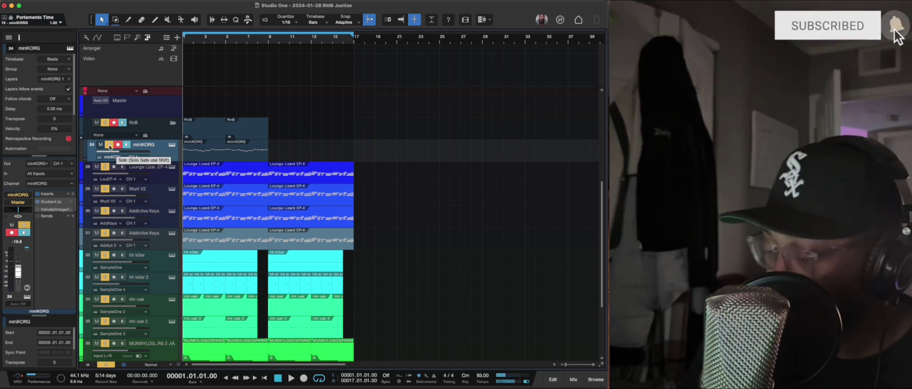
pyautogui.press('space')
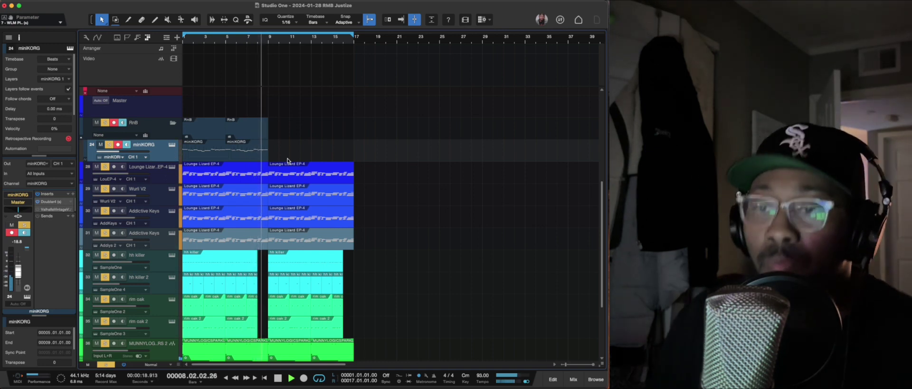
pyautogui.press('space')
# Solo the Lead Vox track, adjust its volume while the song plays from the beginning, and stop playback.
pyautogui.scroll(8, 208, 143)
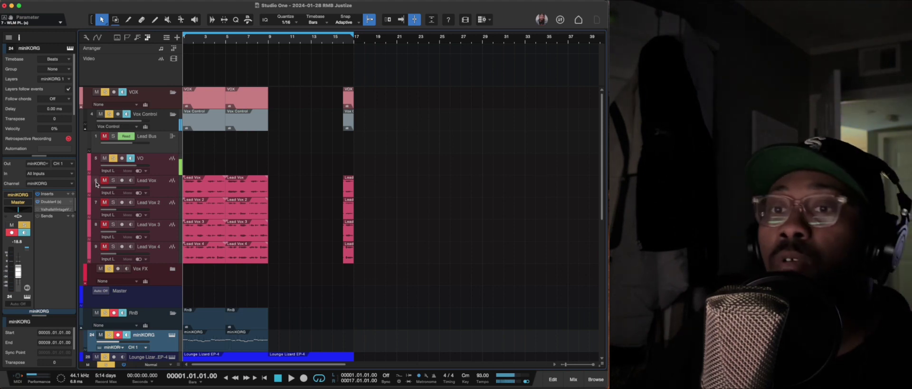
pyautogui.click(111, 184)
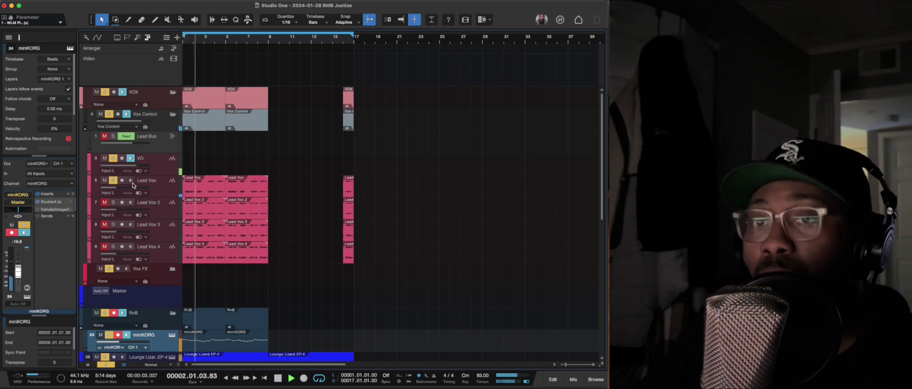
pyautogui.moveTo(136, 188)
pyautogui.moveTo(136, 188); pyautogui.dragTo(134, 186)
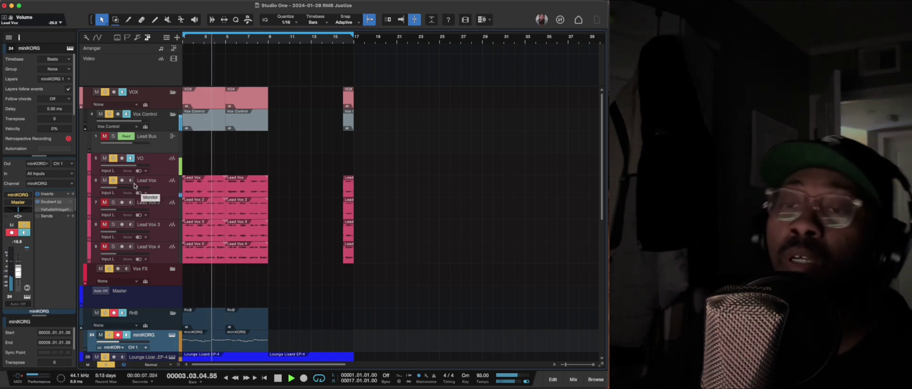
pyautogui.moveTo(135, 185); pyautogui.dragTo(133, 186)
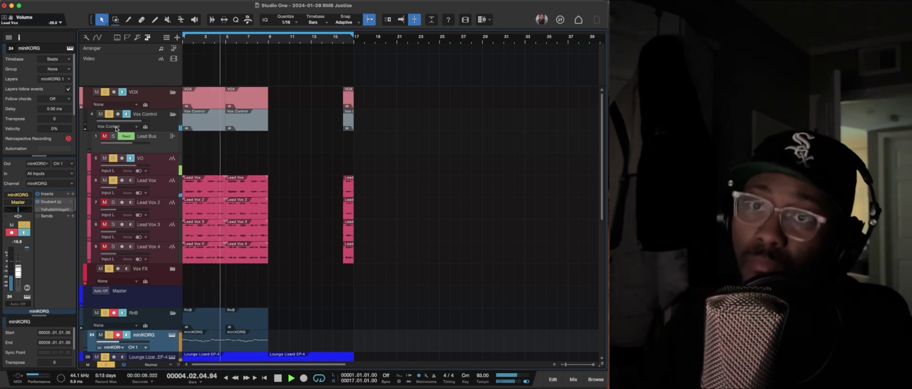
pyautogui.press('space')
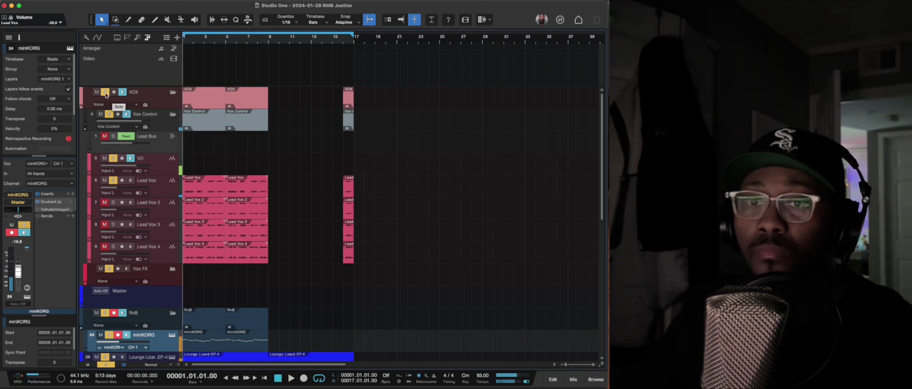
# Solo the Lead Vox 2 track, set its volume to about -24 dB during playback, and stop the song.
pyautogui.click(113, 202)
pyautogui.press('space')
pyautogui.moveTo(117, 209); pyautogui.dragTo(123, 212)
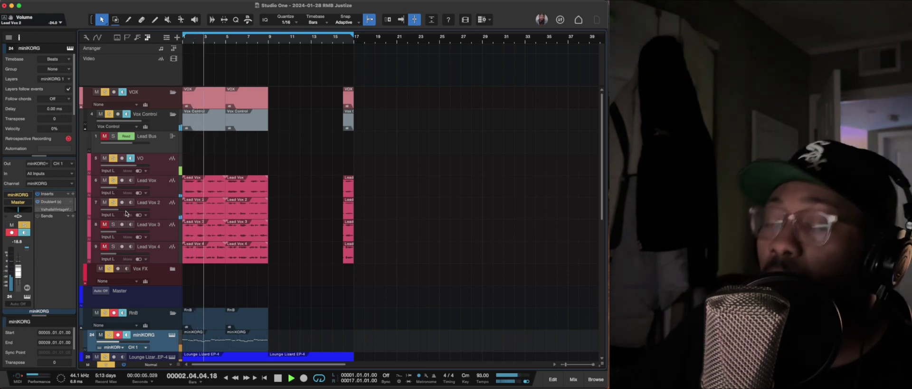
pyautogui.press('space')
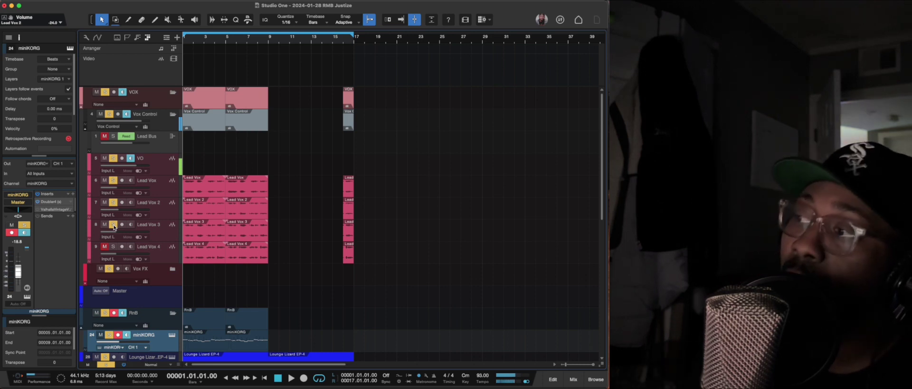
# Solo the Lead Vox 3 track and rebalance the stacked lead vocal volumes while the song plays, then stop.
pyautogui.press('space')
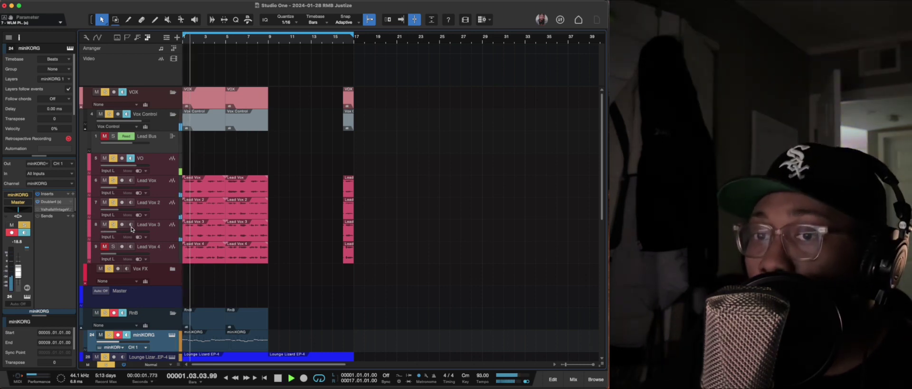
pyautogui.moveTo(129, 234)
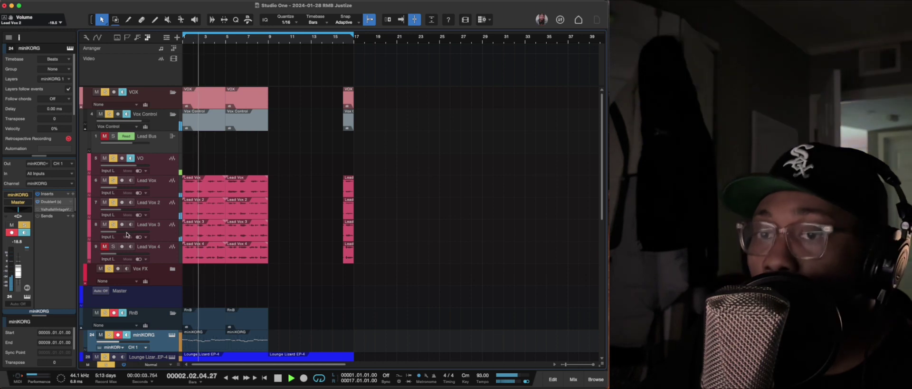
pyautogui.moveTo(128, 191)
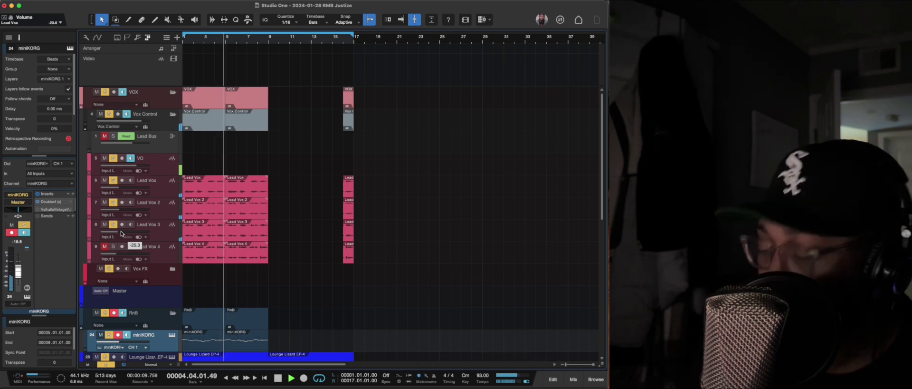
pyautogui.press('space')
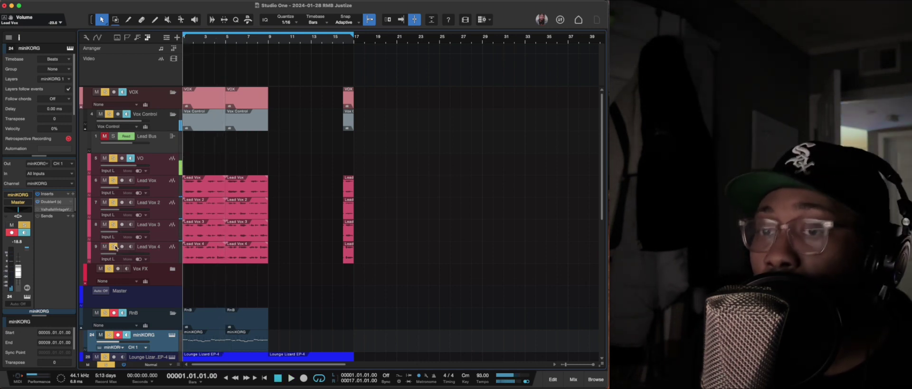
# Solo the Lead Vox 4 track, lower its volume slightly while the song plays, and stop playback.
pyautogui.press('space')
pyautogui.moveTo(123, 256)
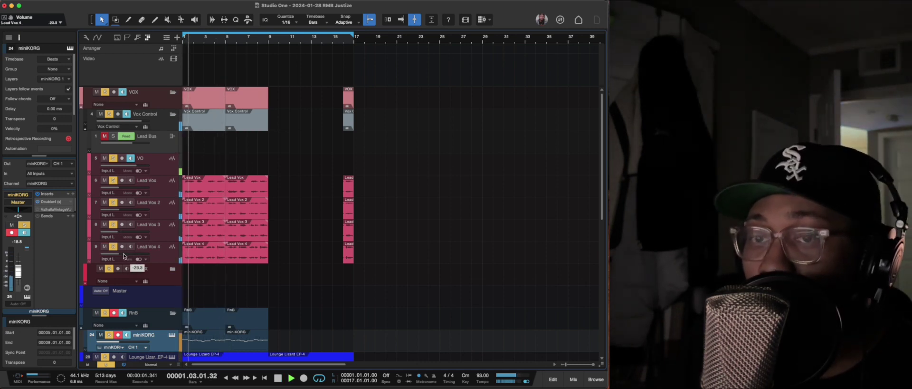
pyautogui.moveTo(124, 255); pyautogui.dragTo(123, 255)
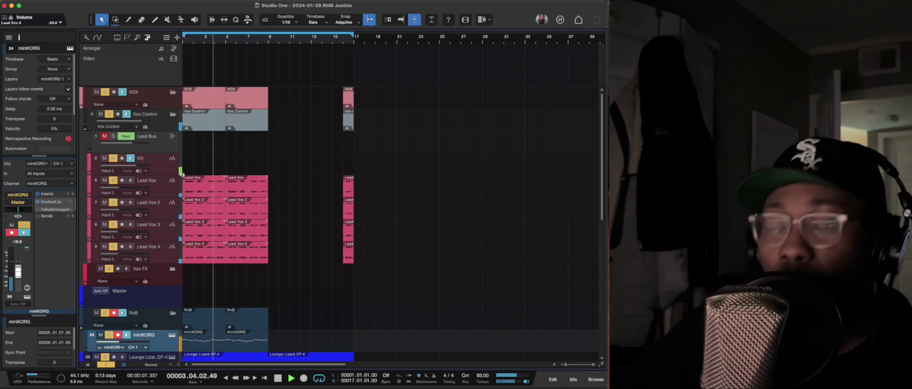
pyautogui.press('space')
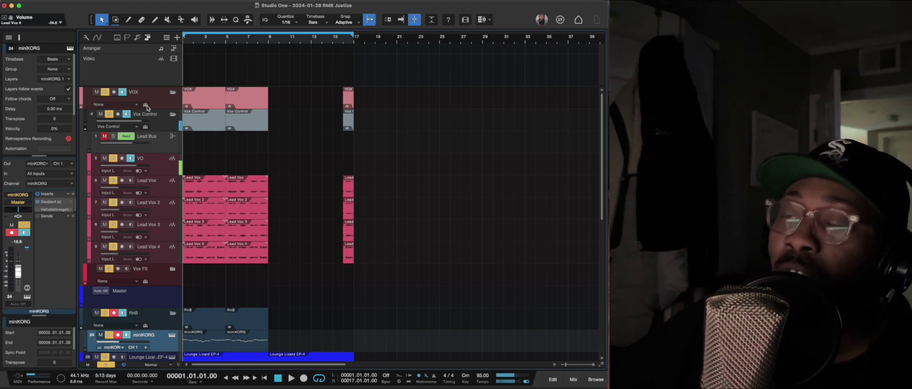
# Select the Diva track, open its instrument to view the HS Congfusion preset, and close it again.
pyautogui.scroll(-1, 146, 108)
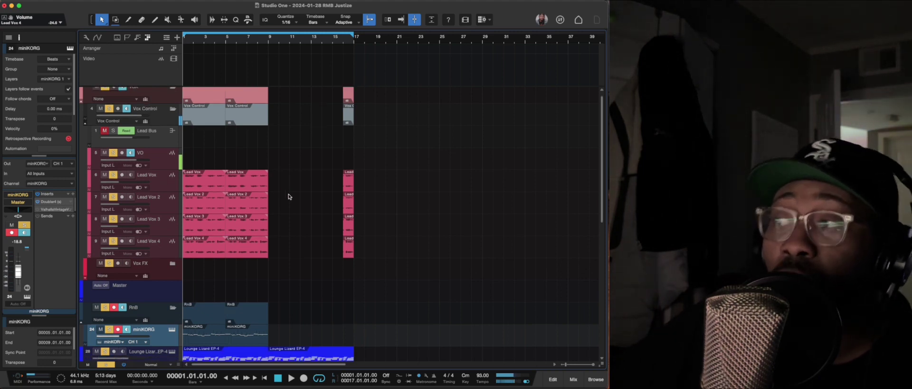
pyautogui.scroll(1, 285, 212)
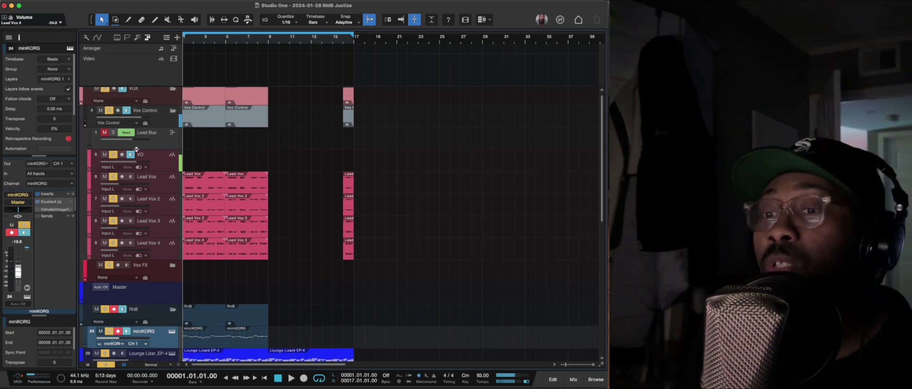
pyautogui.scroll(-15, 317, 219)
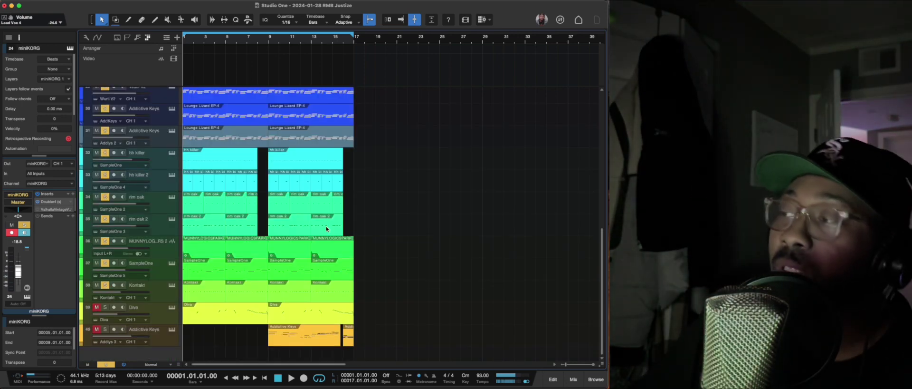
pyautogui.scroll(1, 202, 271)
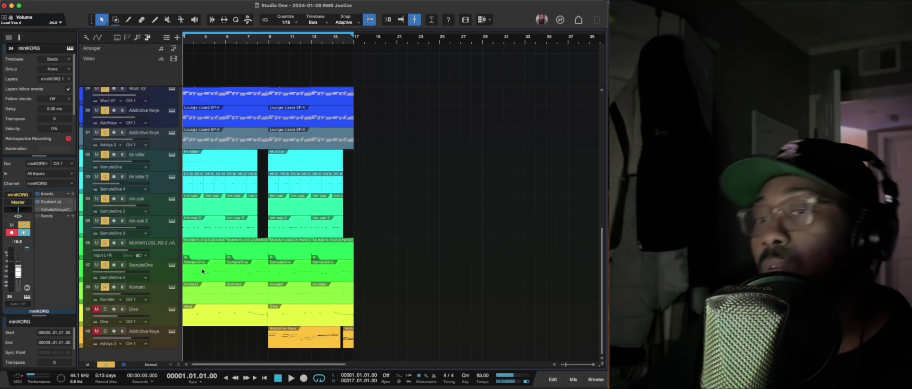
pyautogui.click(167, 319)
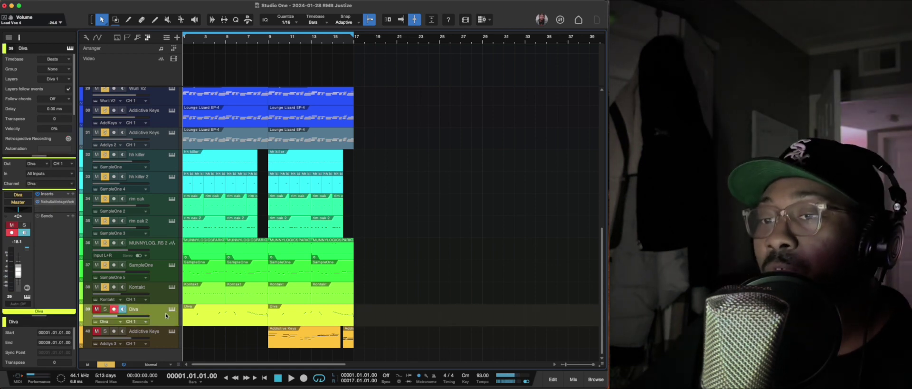
pyautogui.click(172, 309)
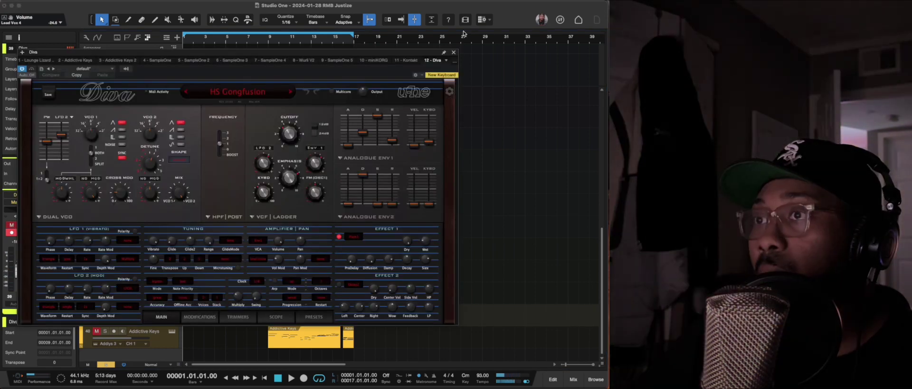
pyautogui.click(453, 53)
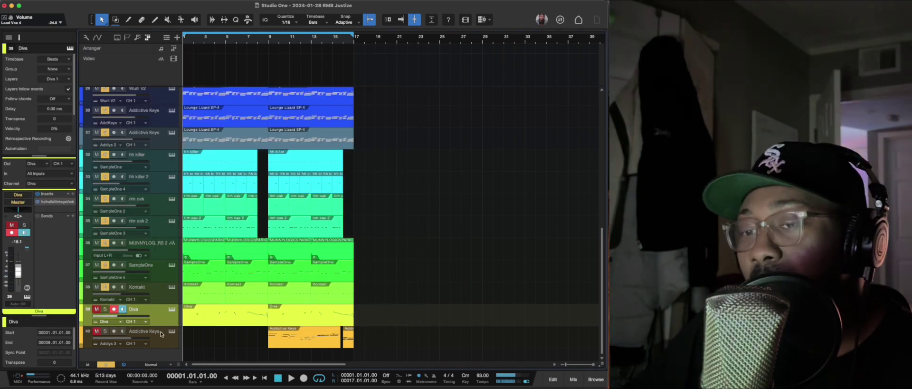
# Solo the Diva track and the last Addictive Keys track, play the song, and raise Diva's volume to about -12 dB.
pyautogui.scroll(10, 237, 304)
pyautogui.scroll(-10, 207, 311)
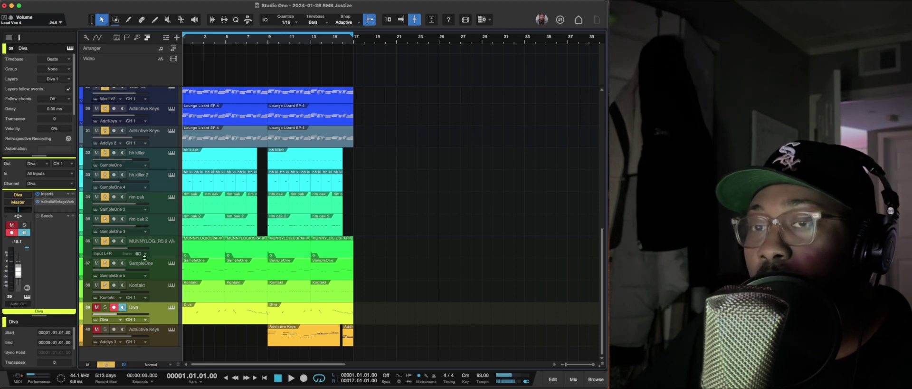
pyautogui.scroll(10, 145, 256)
pyautogui.scroll(-10, 123, 285)
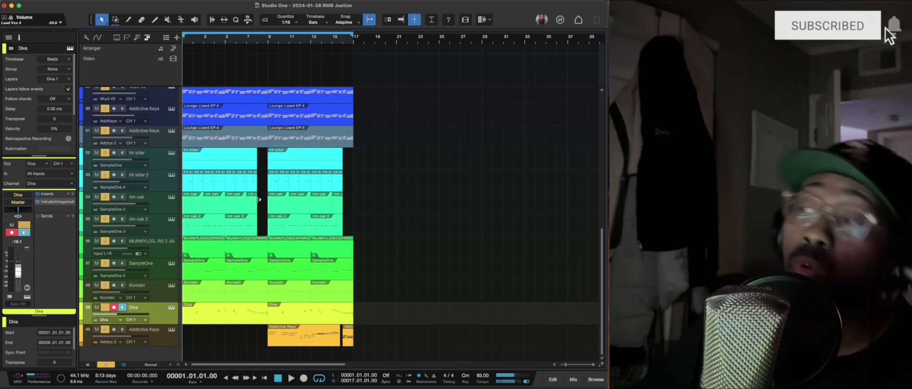
pyautogui.scroll(10, 370, 219)
pyautogui.scroll(-10, 413, 232)
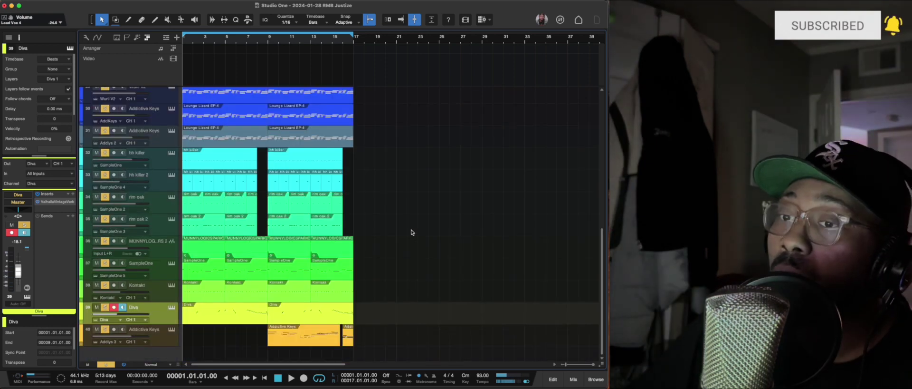
pyautogui.press('space')
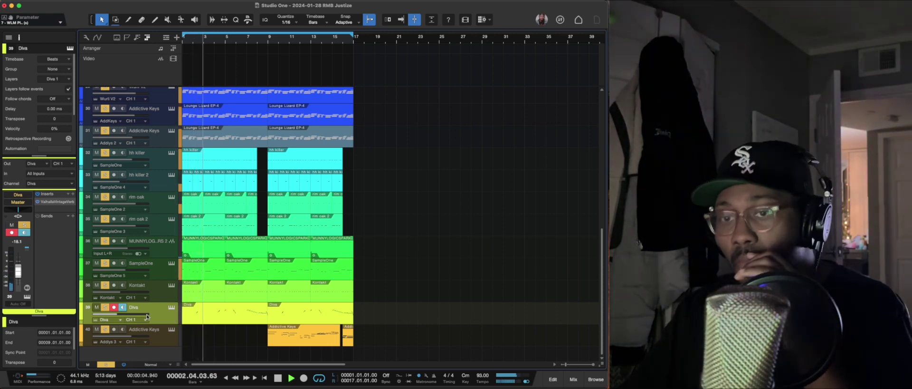
pyautogui.moveTo(139, 314); pyautogui.dragTo(151, 316)
# Select the tracks Lead Vox through Lead Vox 4 and lower their volumes together, bringing Lead Vox 4 to about -31.4 dB.
pyautogui.scroll(15, 148, 176)
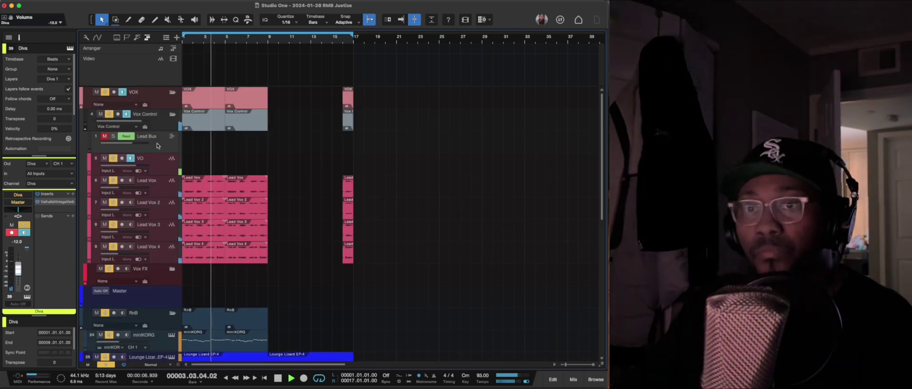
pyautogui.click(147, 178)
pyautogui.keyDown('shift'); pyautogui.click(143, 250); pyautogui.keyUp('shift')
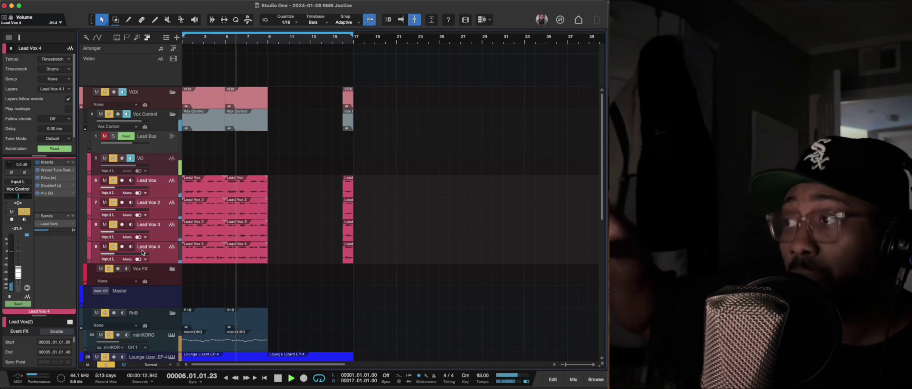
# Set the SampleOne track's volume to about -9 dB and select the Addictive Keys track at the end of the track list.
pyautogui.scroll(-10, 142, 252)
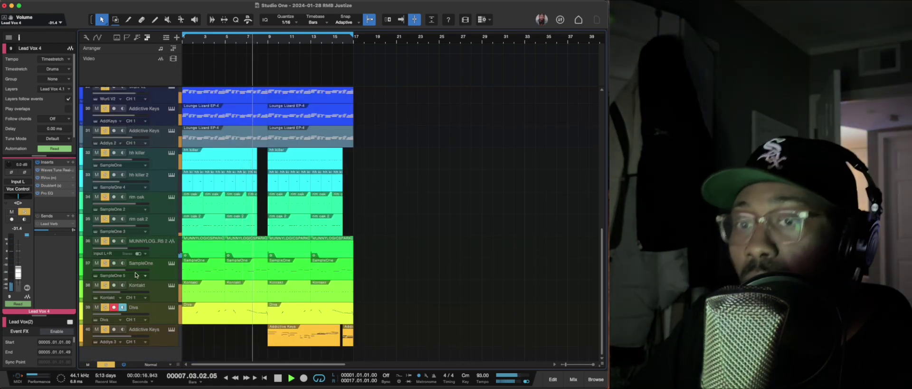
pyautogui.click(154, 334)
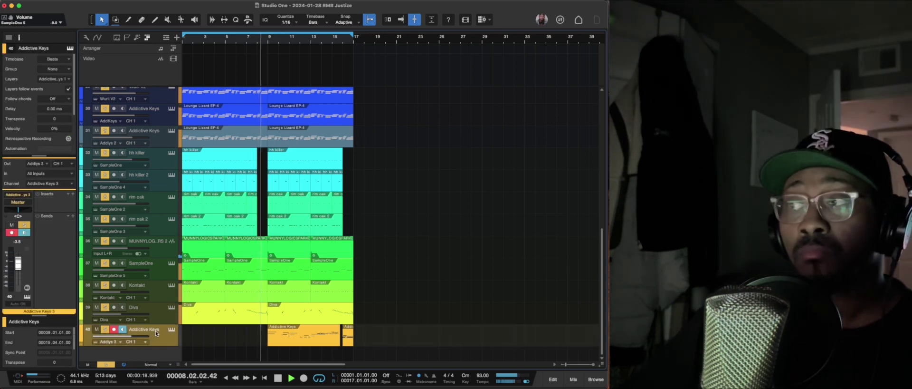
# Raise the volume of the last Addictive Keys track to about -1.2 dB while the song plays.
pyautogui.moveTo(143, 337); pyautogui.dragTo(144, 339)
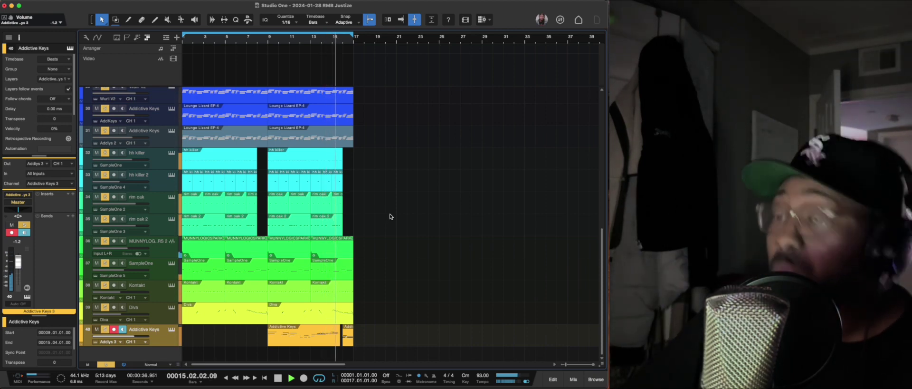
pyautogui.scroll(15, 382, 209)
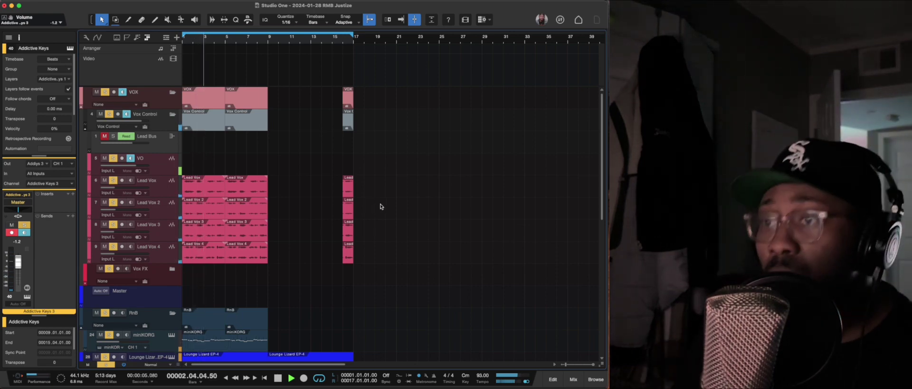
# Review the mixer channels from Lead Bus through the SampleOne tracks during playback, close the mixer, and stop the song.
pyautogui.press('F3')
pyautogui.hscroll(-10, 380, 206)
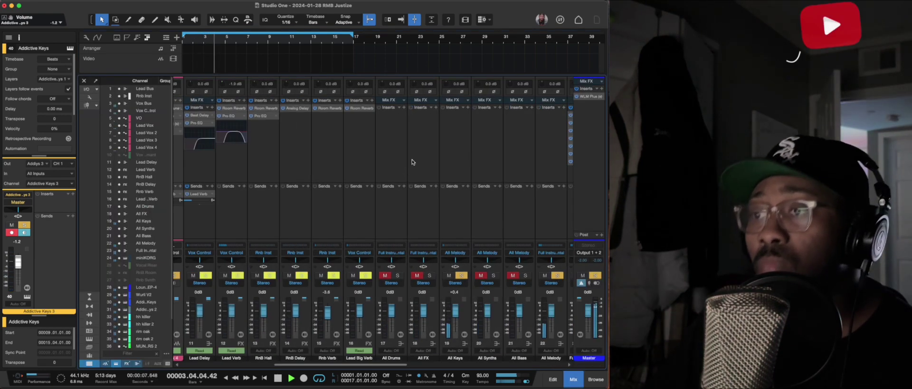
pyautogui.hscroll(-3, 405, 169)
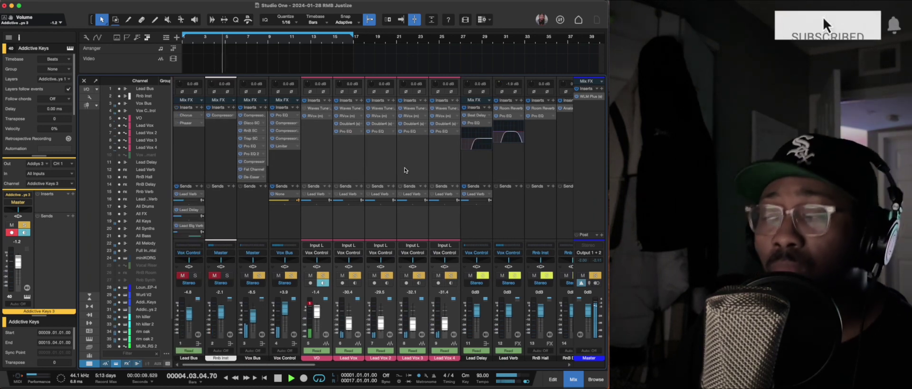
pyautogui.hscroll(6, 405, 169)
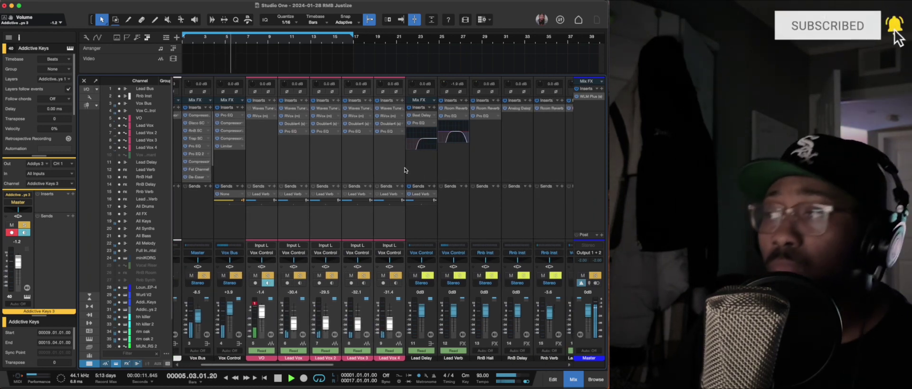
pyautogui.hscroll(3, 405, 169)
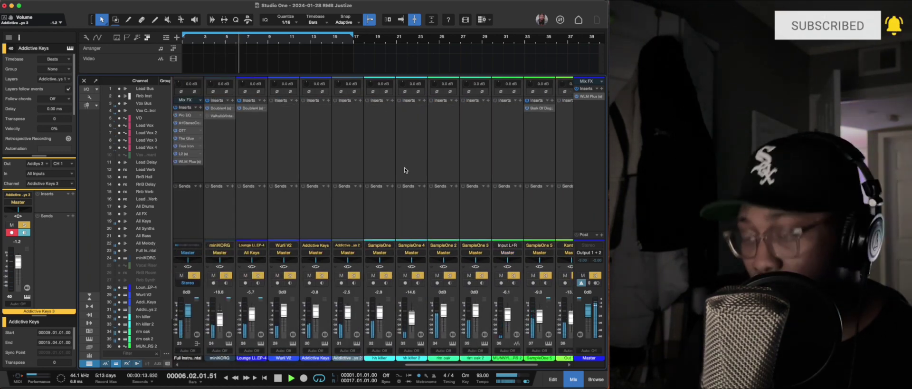
pyautogui.press('F3')
pyautogui.press('space')
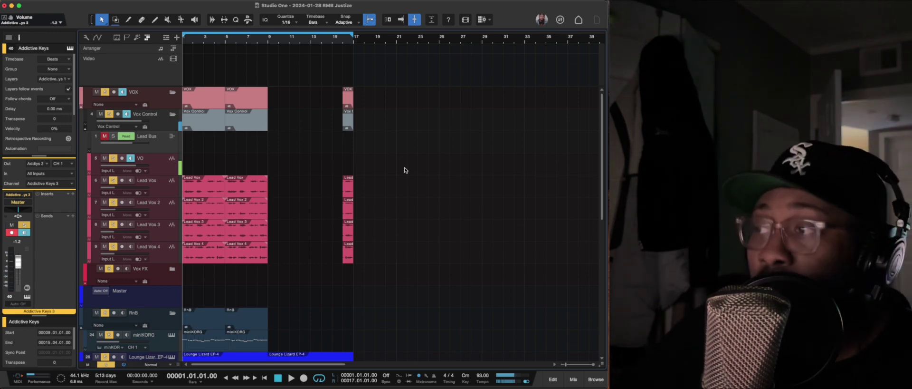
# Look over the whole arrangement, from the VOX folder and lead vocals through the keys and drums to the last Addictive Keys track.
pyautogui.scroll(-10, 404, 170)
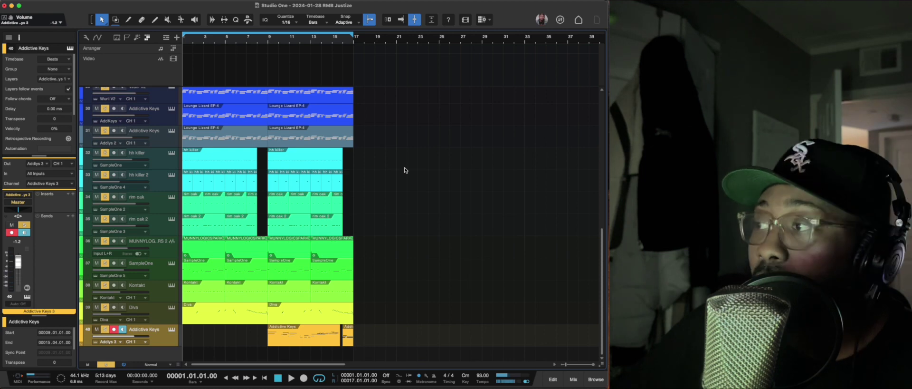
pyautogui.scroll(10, 404, 170)
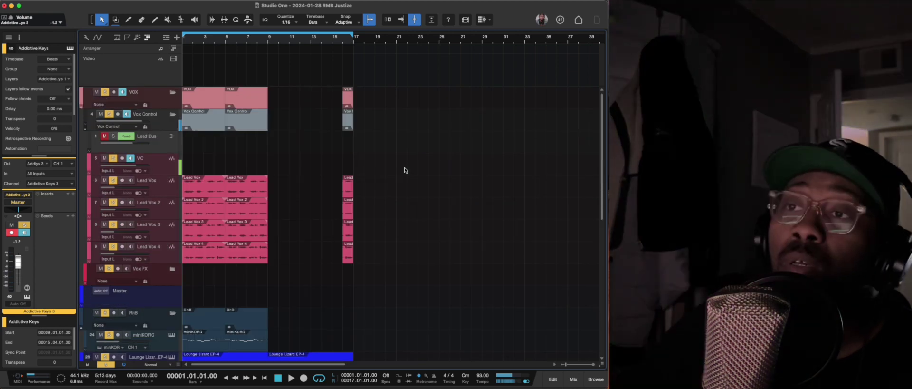
pyautogui.scroll(-1, 405, 170)
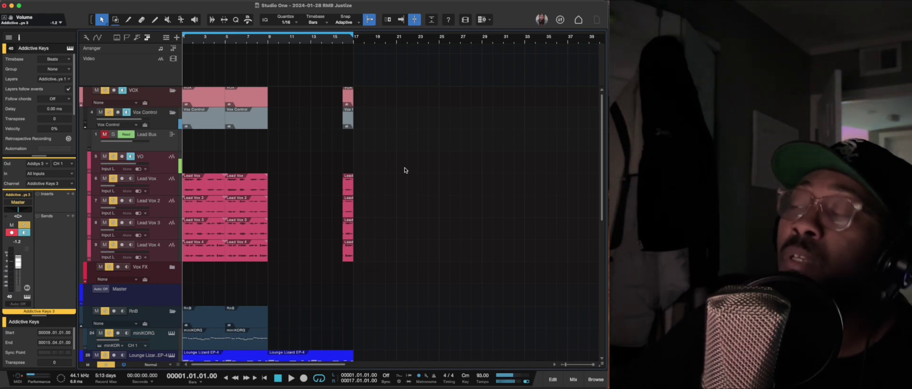
pyautogui.scroll(-10, 405, 170)
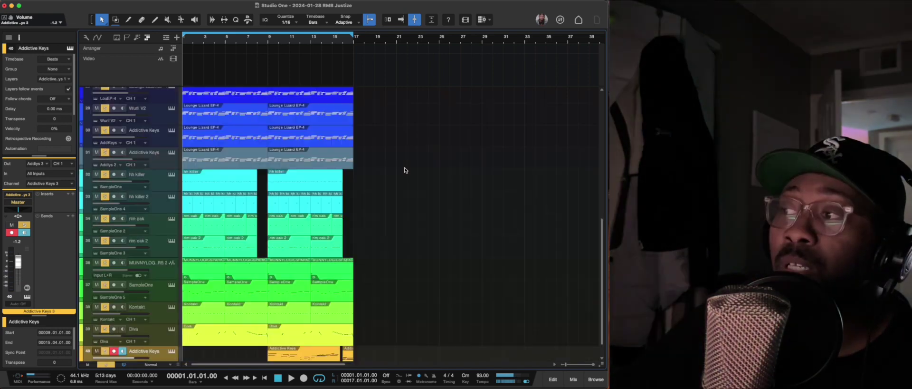
pyautogui.scroll(10, 405, 170)
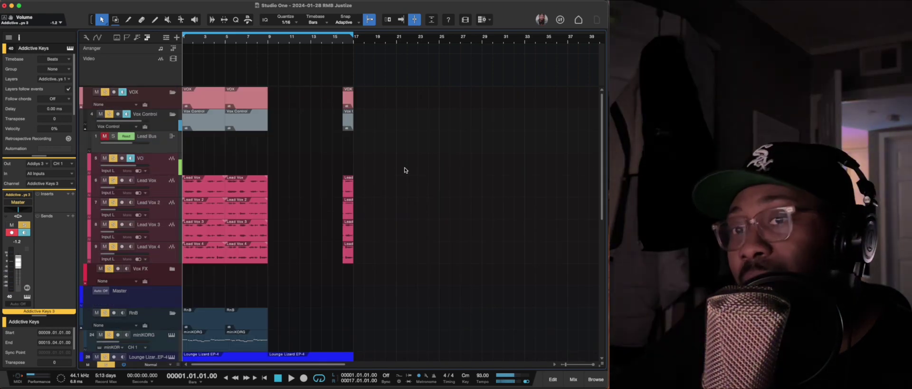
pyautogui.scroll(-10, 404, 171)
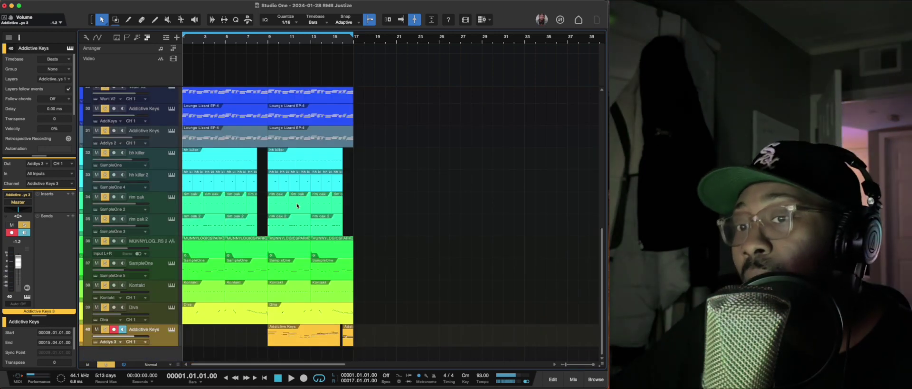
pyautogui.scroll(5, 298, 205)
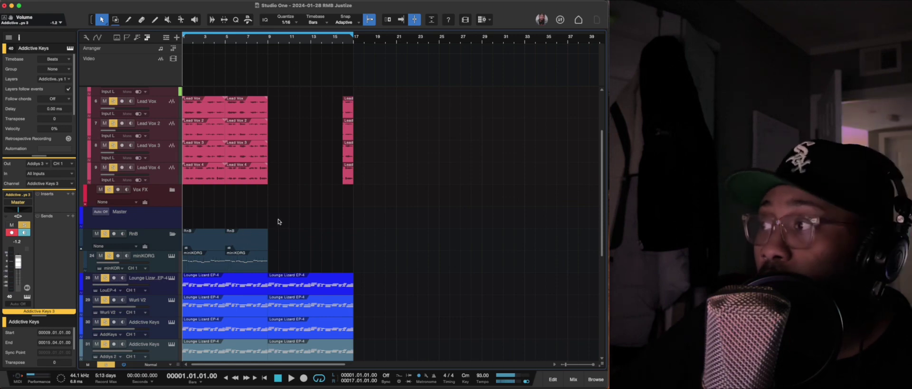
pyautogui.scroll(3, 285, 215)
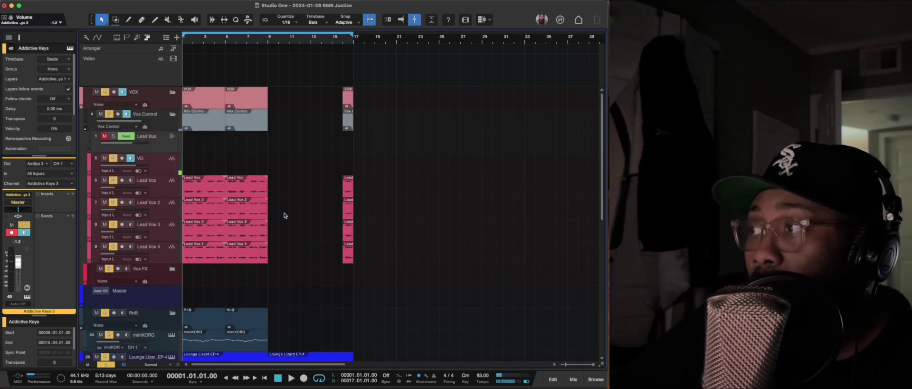
pyautogui.scroll(-10, 284, 215)
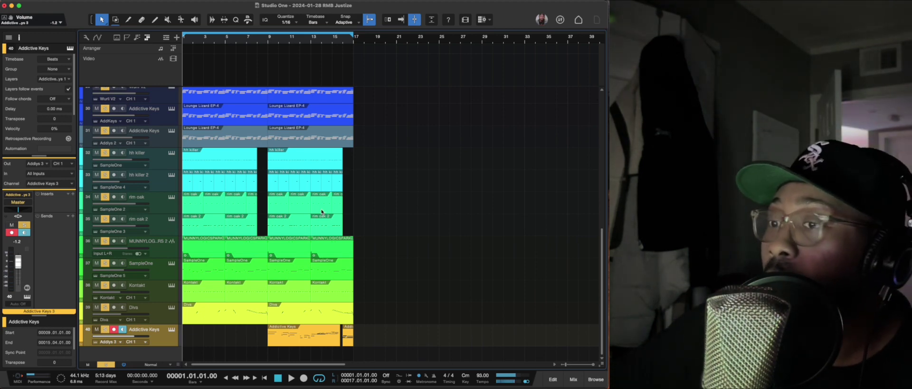
pyautogui.scroll(10, 304, 189)
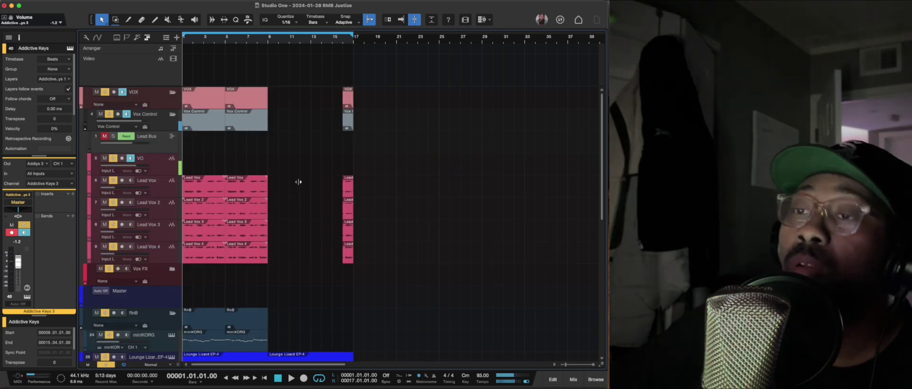
pyautogui.scroll(-10, 323, 210)
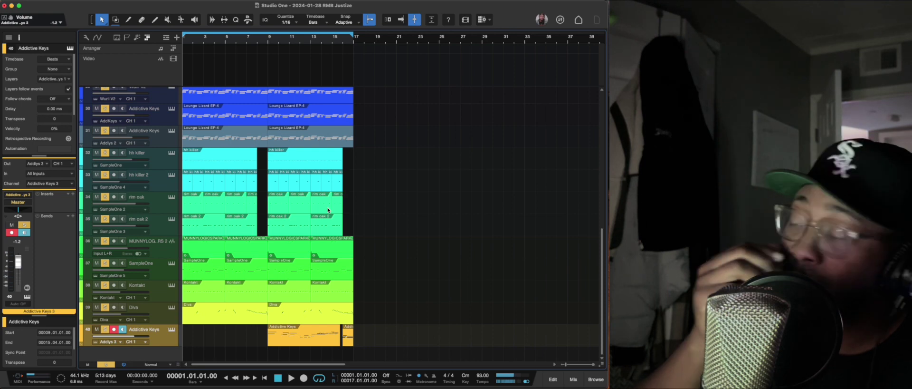
pyautogui.scroll(10, 345, 211)
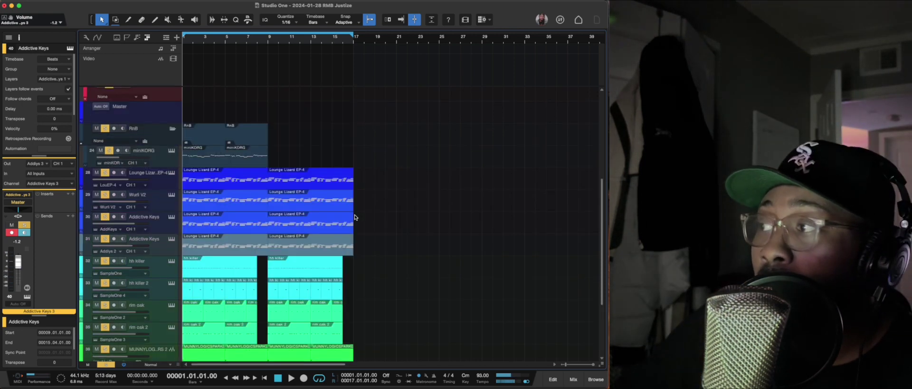